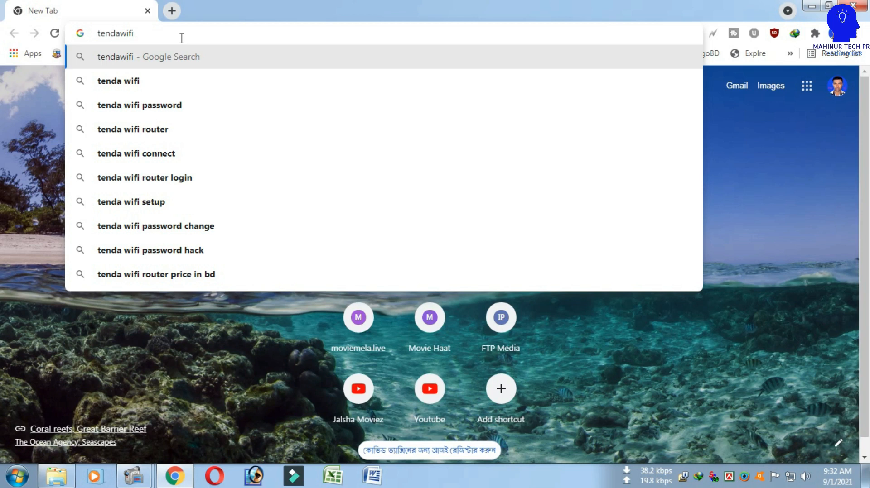
Open the router's admin page at tendawifi.com
text(.com)
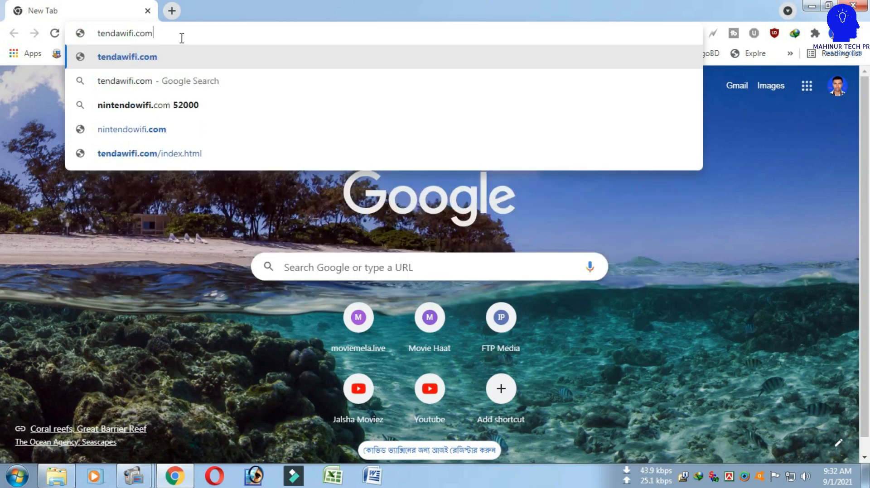
key(Return)
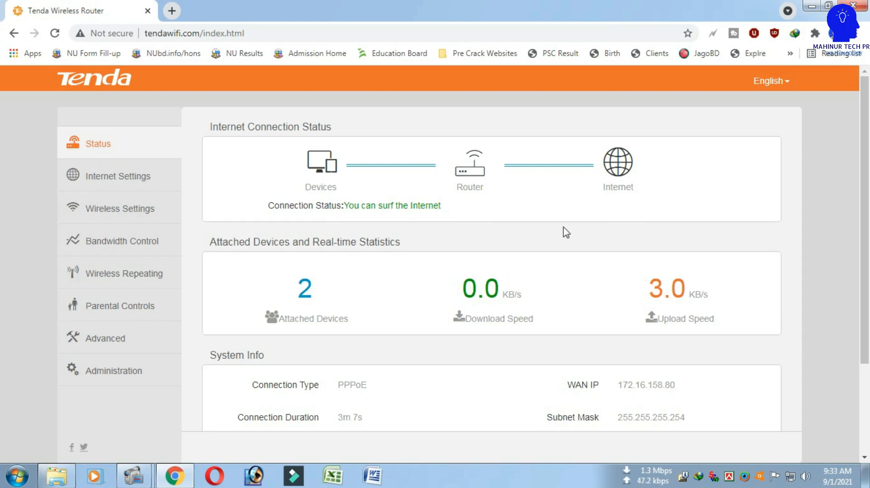
Look through the router's internet, wireless, bandwidth and repeating settings, and check the current firmware version under Device Management in Administration
click(141, 179)
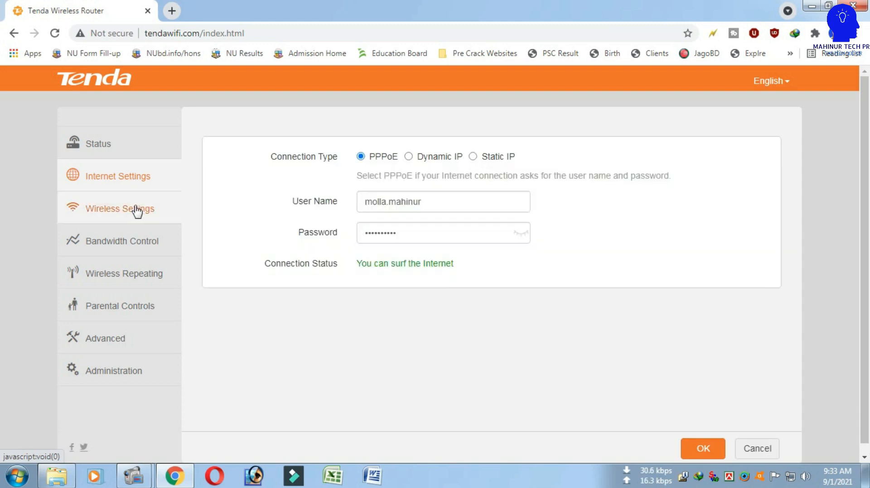
click(136, 210)
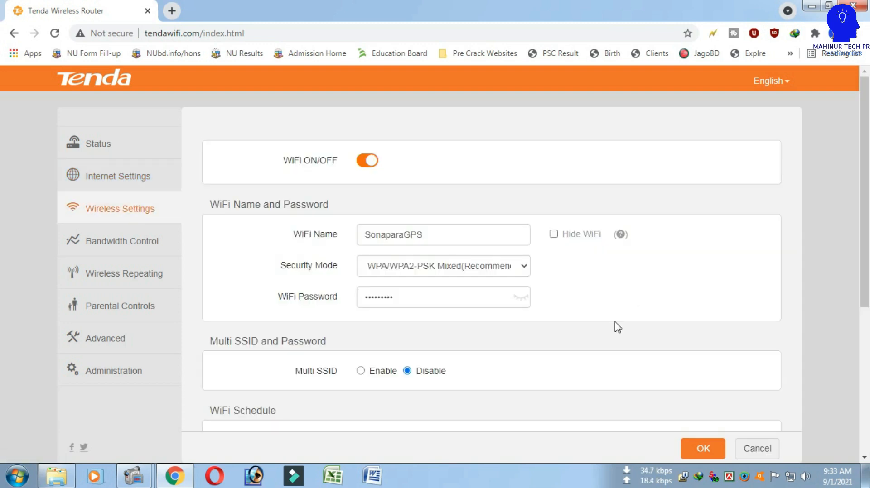
click(136, 241)
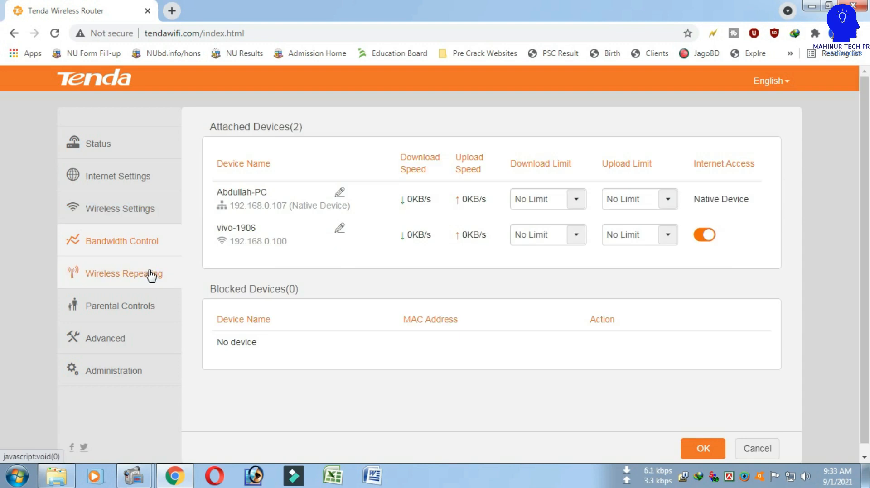
click(154, 280)
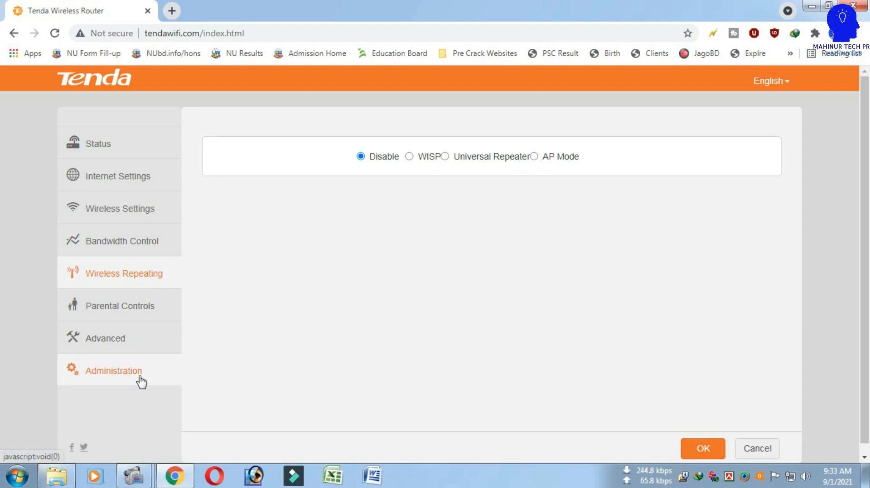
click(138, 378)
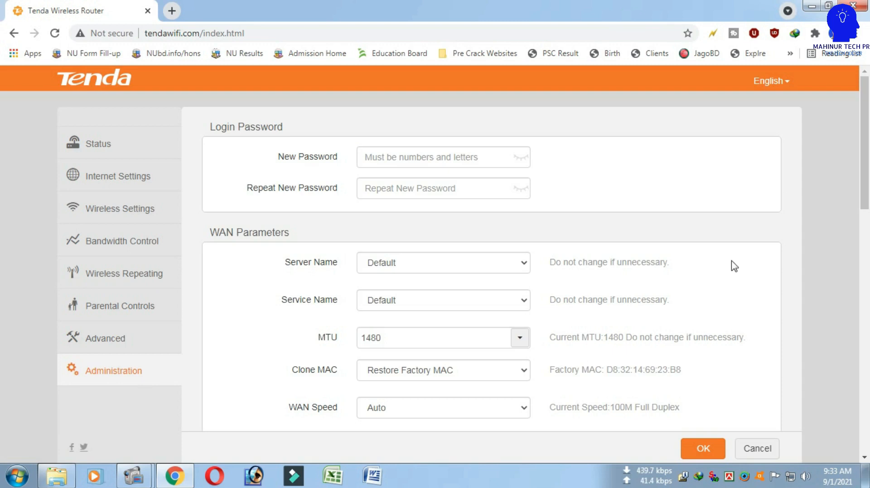
scroll(761, 240, down, 14)
scroll(762, 247, down, 3)
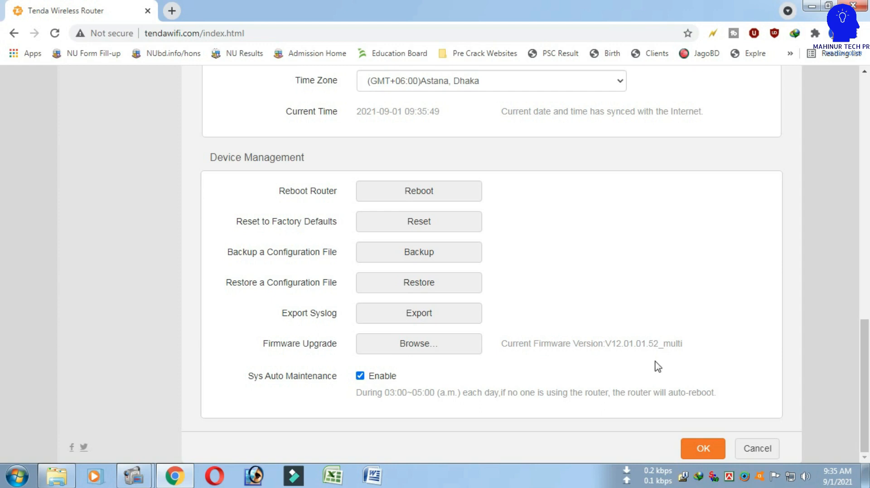
Search the web in a new tab for "tenda firmware update" and open Tenda's firmware download page
click(172, 11)
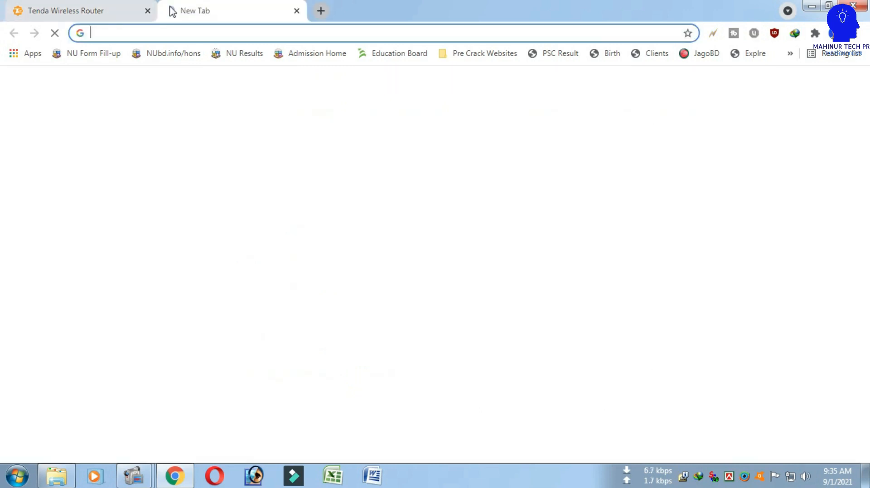
text(tend)
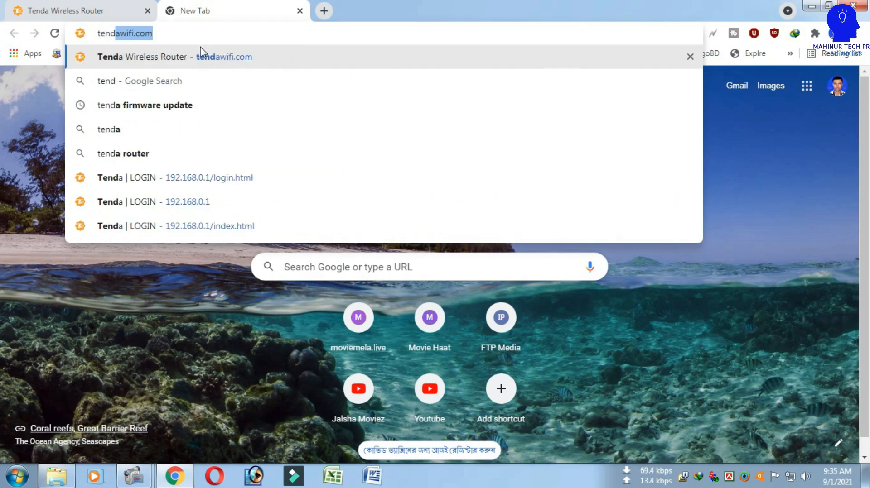
text(a f)
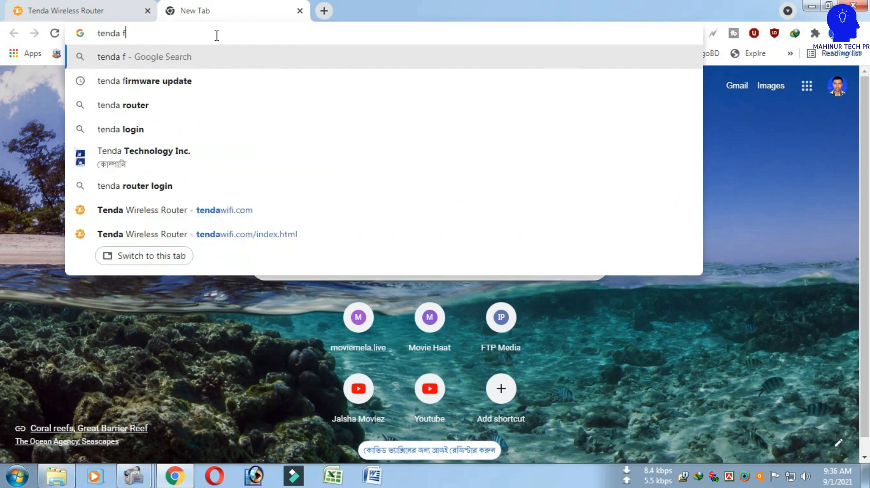
key(Down)
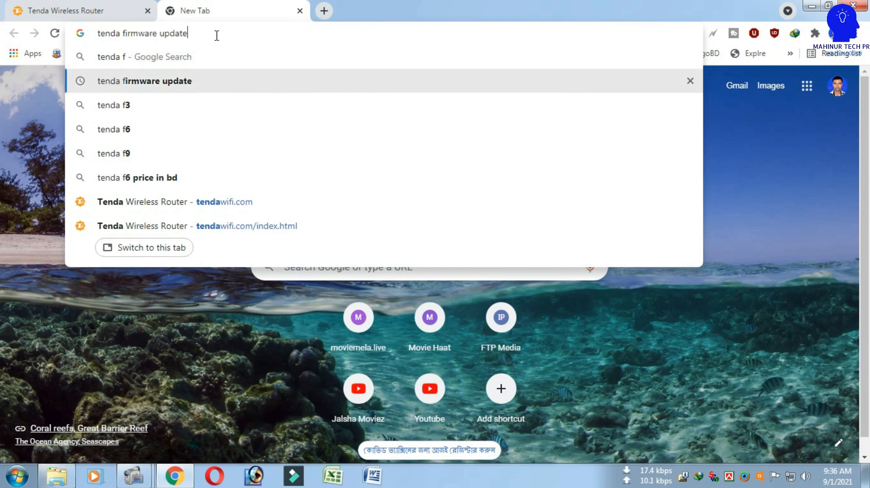
key(Return)
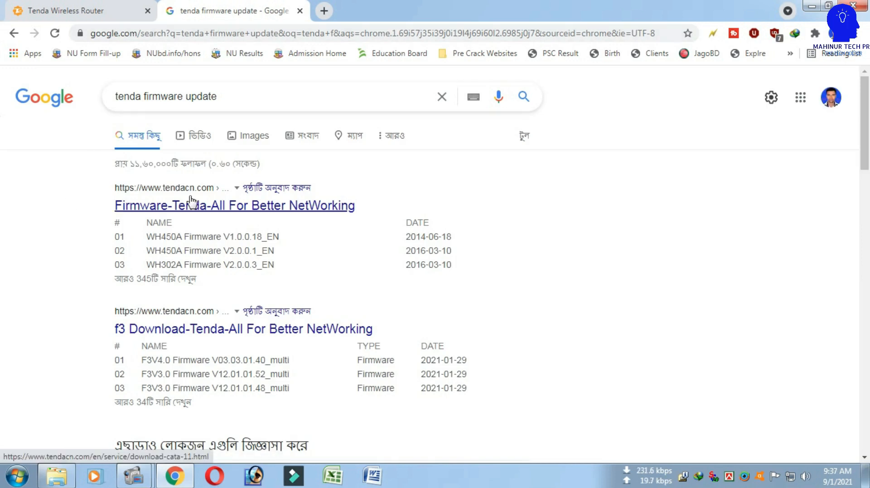
click(190, 204)
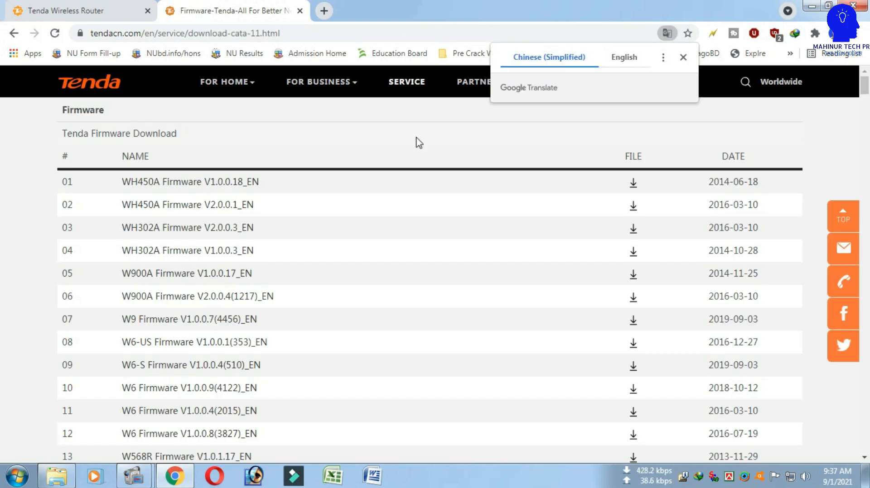
click(633, 65)
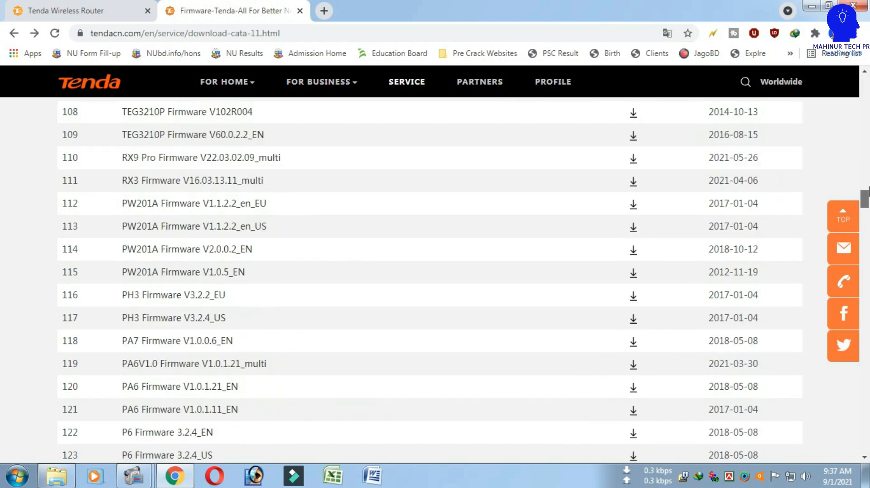
Find "f3" on the firmware download page and examine the matching entries for the F3 router
drag(868, 192, 866, 89)
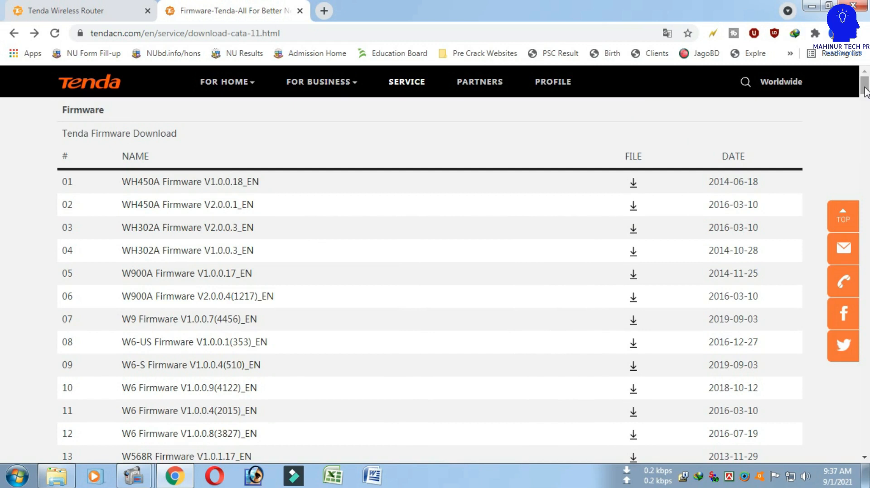
key(ctrl+f)
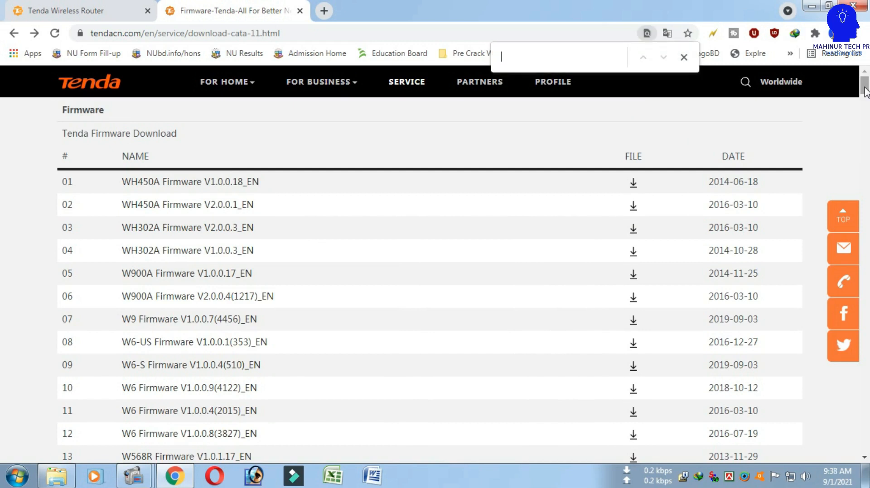
text(f)
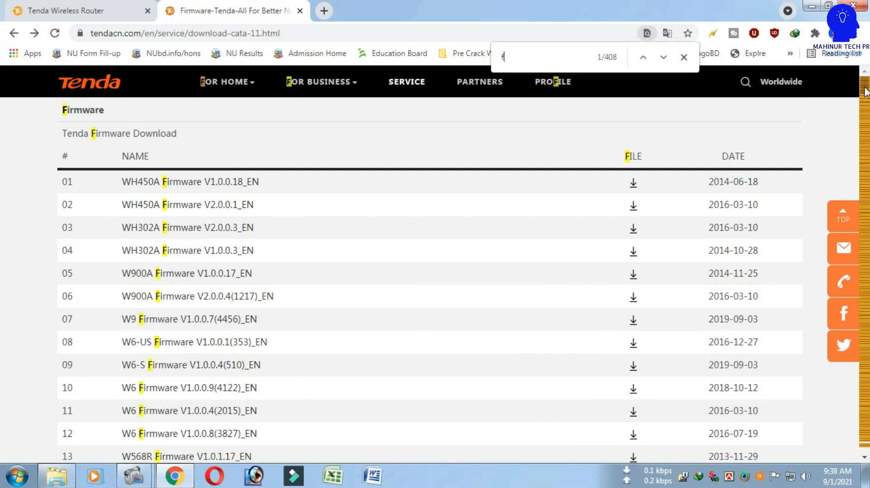
text(3)
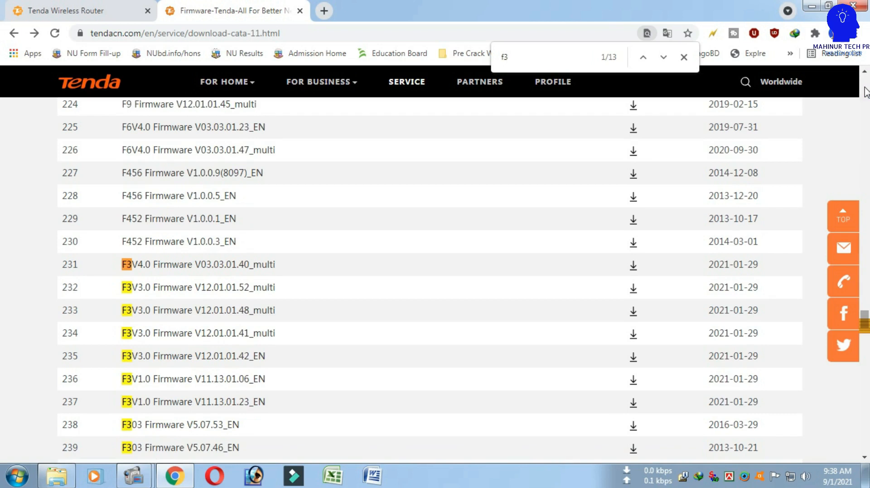
scroll(528, 223, down, 3)
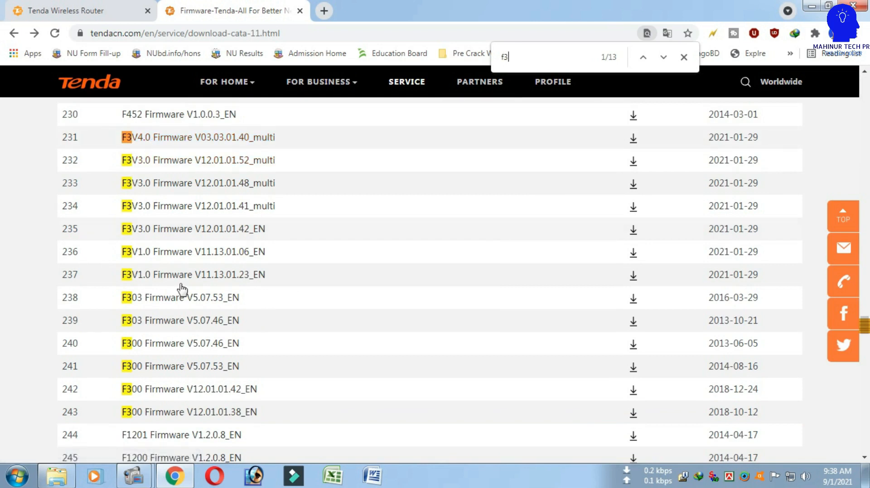
scroll(219, 343, down, 2)
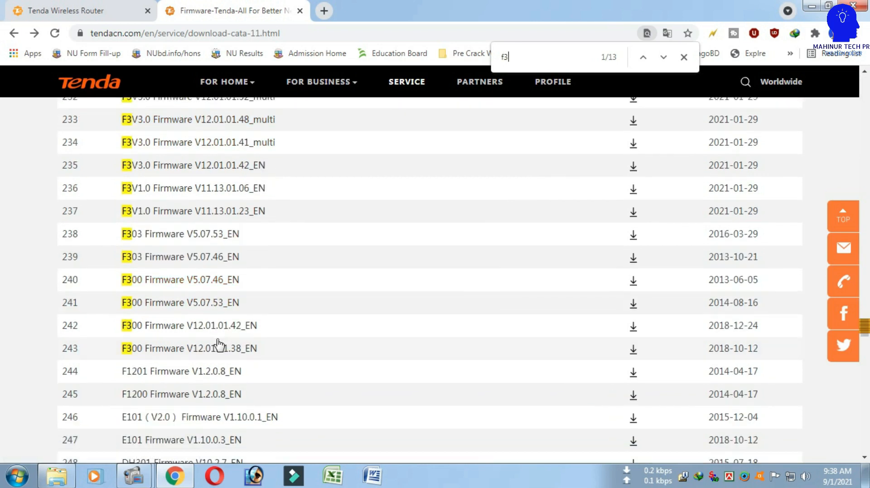
scroll(219, 343, up, 2)
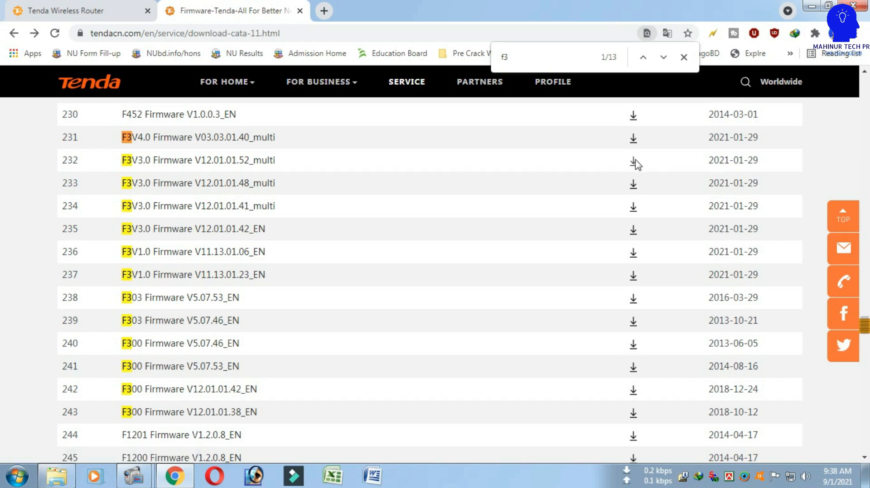
Download the F3V3.0 Firmware V12.01.01.52_multi archive and open the folder it is saved in
click(635, 160)
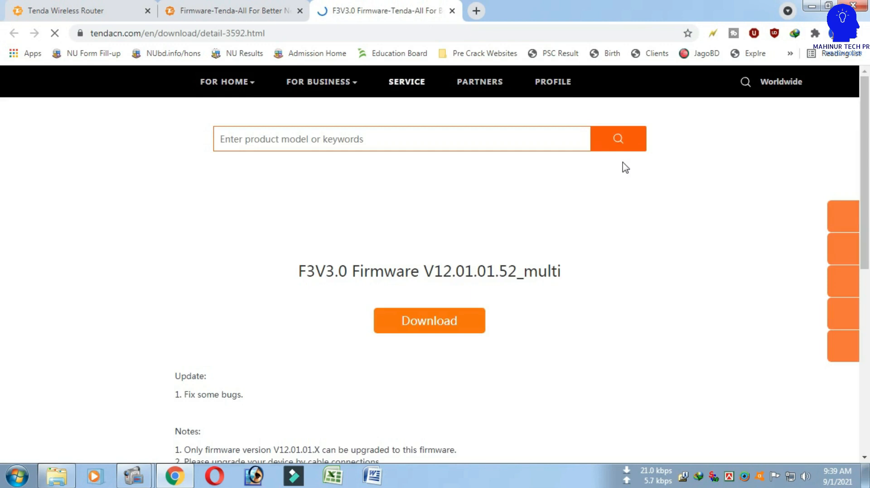
click(412, 333)
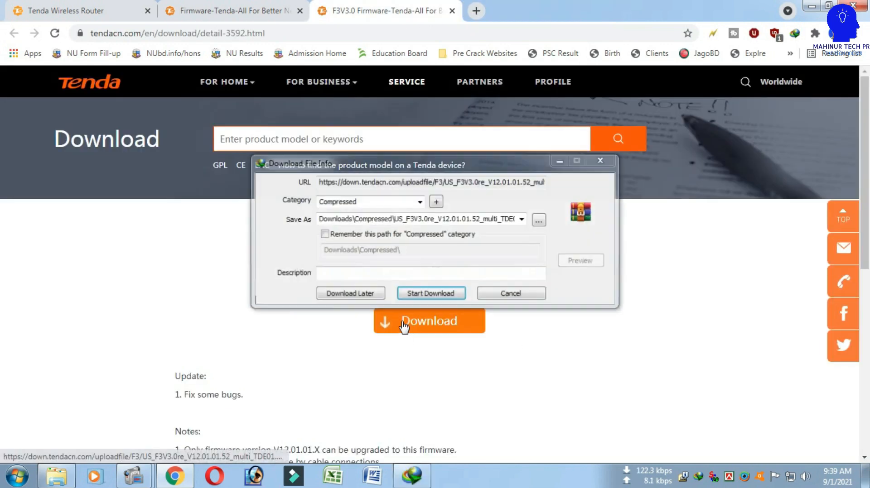
click(453, 294)
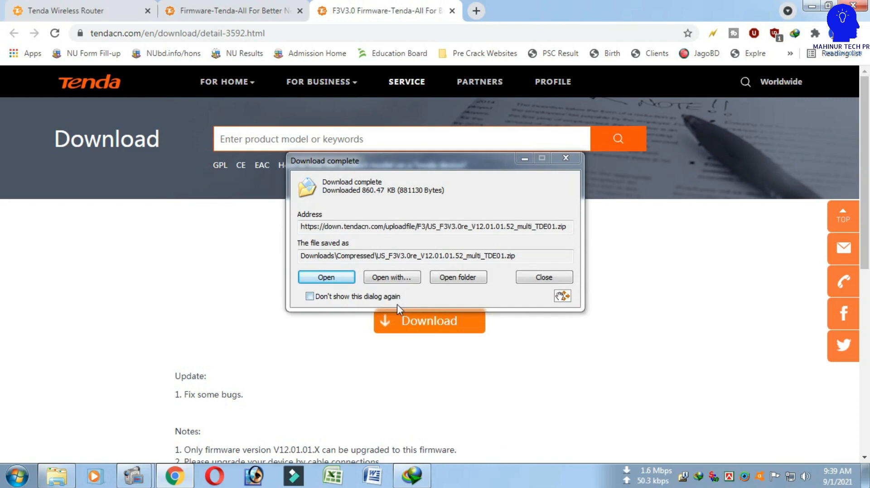
click(466, 280)
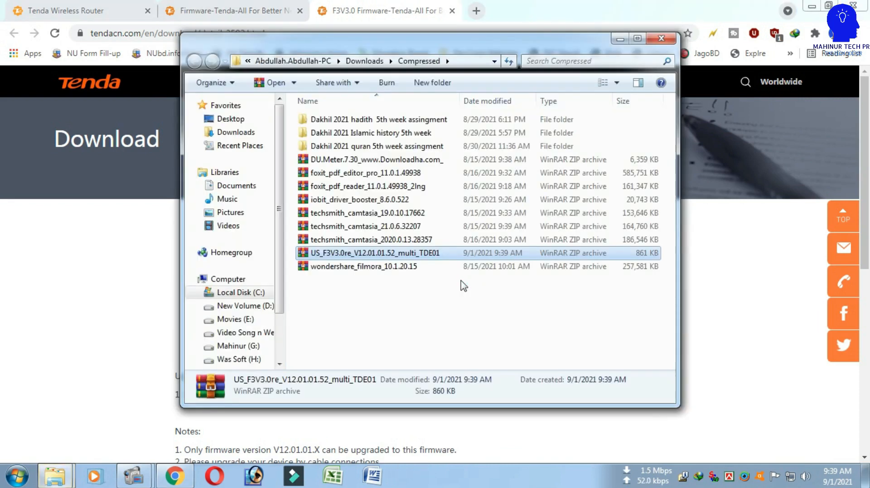
Locate the downloaded firmware archive by browsing from Computer to the Compressed folder in Downloads, and close that extra window
click(18, 476)
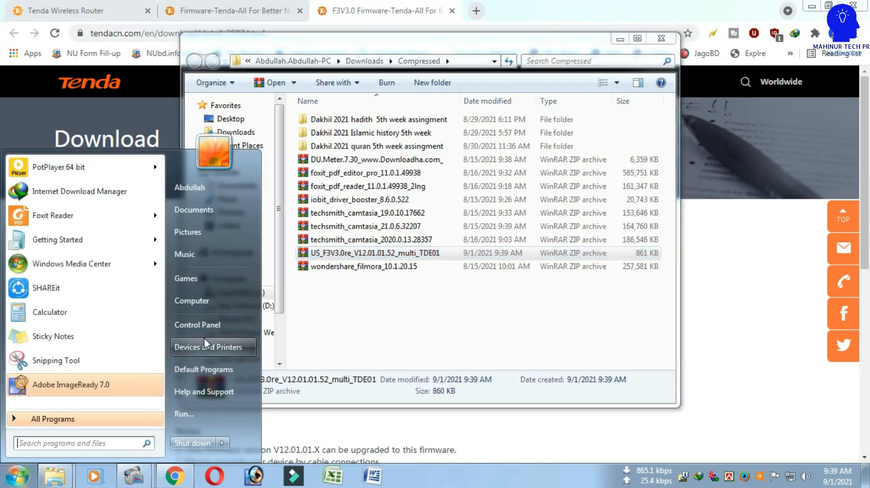
click(209, 301)
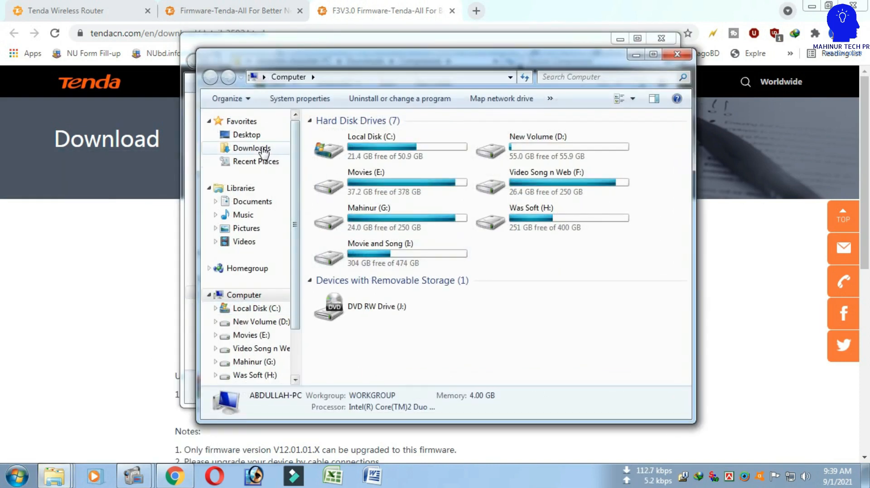
click(262, 150)
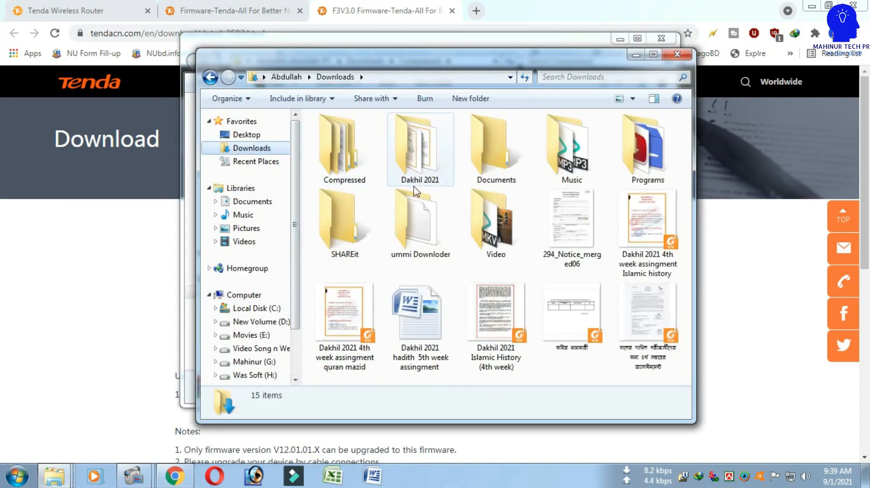
double_click(368, 148)
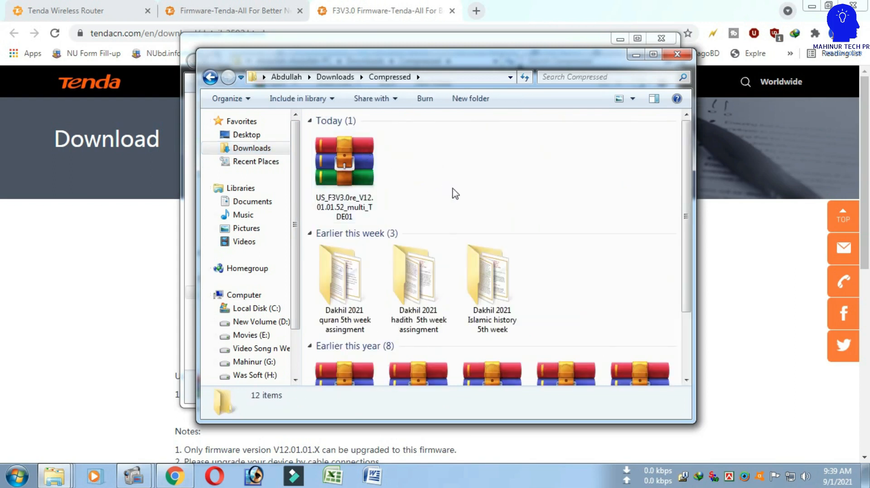
click(357, 182)
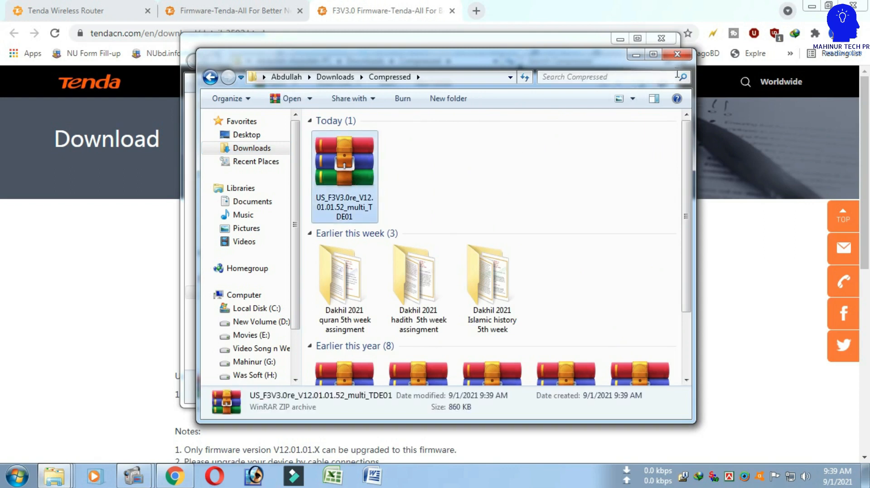
click(677, 54)
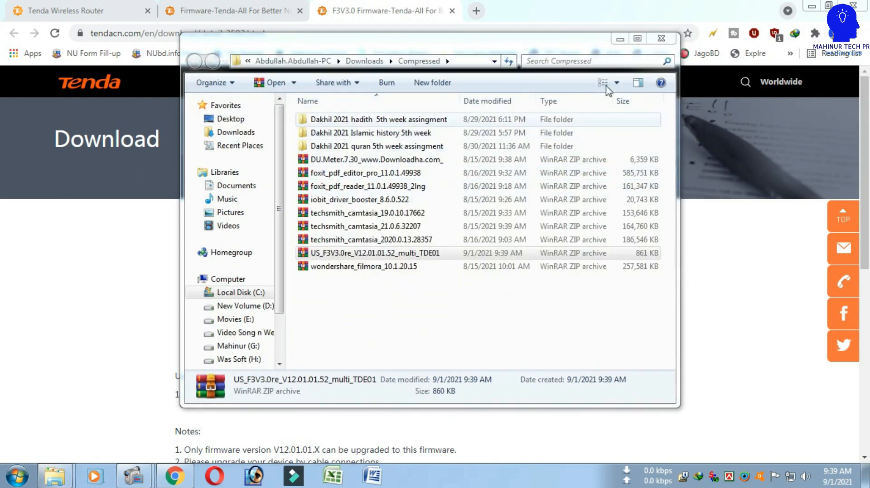
Show the Compressed folder's contents as large icons and select the US_F3V3.0re_V12.01.01.52_multi_TDE01 archive
click(601, 85)
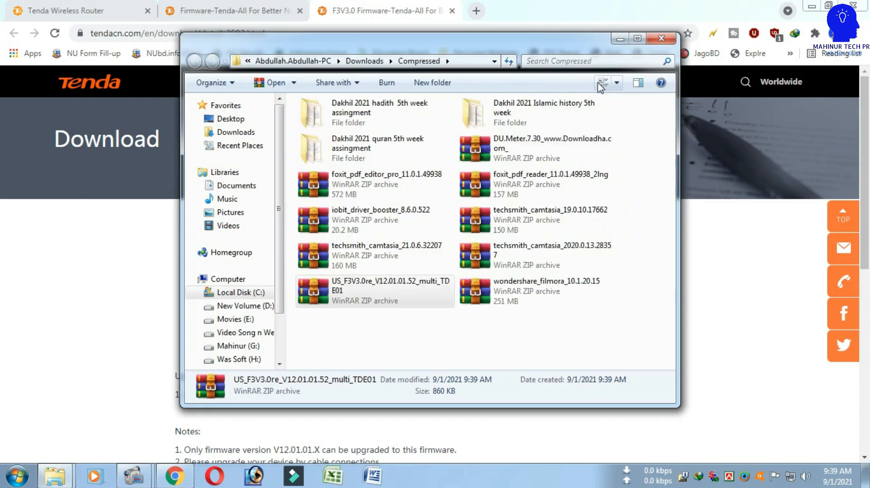
click(601, 84)
click(601, 84)
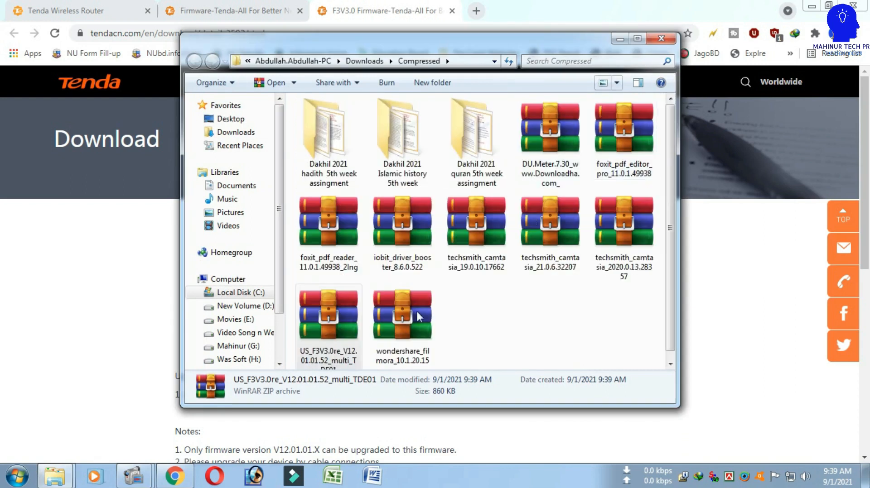
click(340, 325)
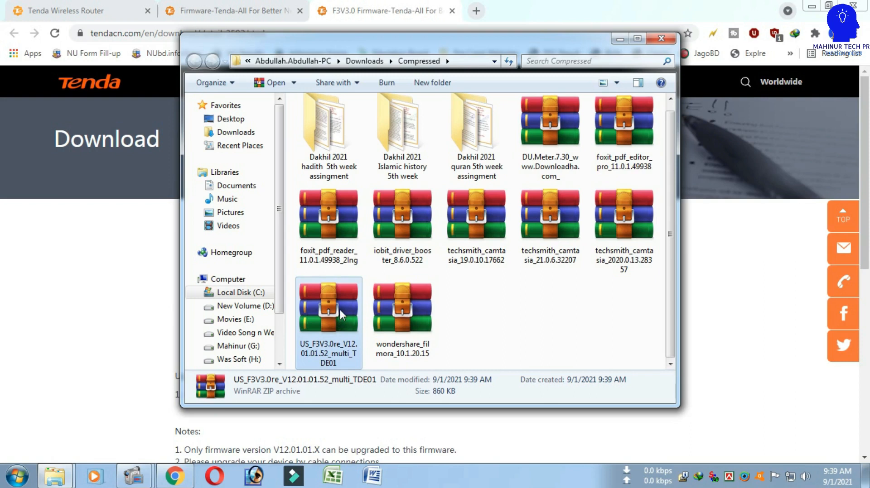
Extract the US_F3V3.0re_V12.01.01.52_multi_TDE01 archive into the Compressed folder, select the extracted .bin file and minimize the folder window
right_click(339, 309)
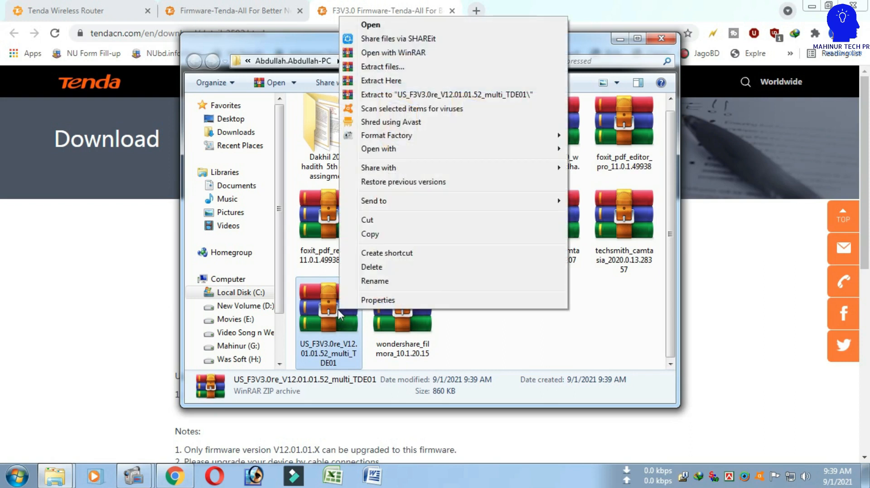
click(399, 85)
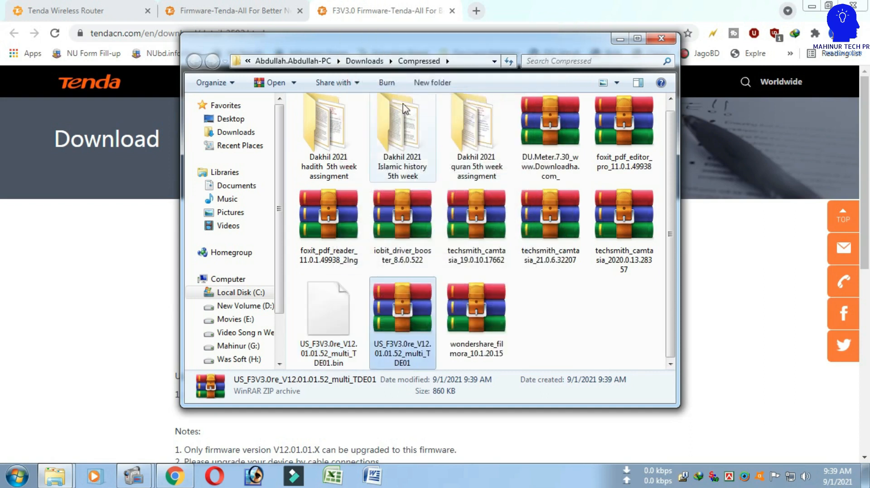
click(326, 334)
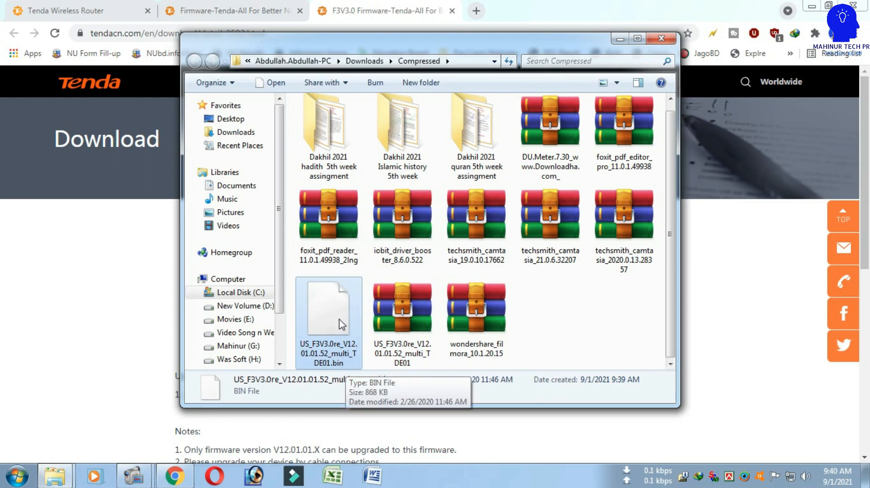
click(620, 39)
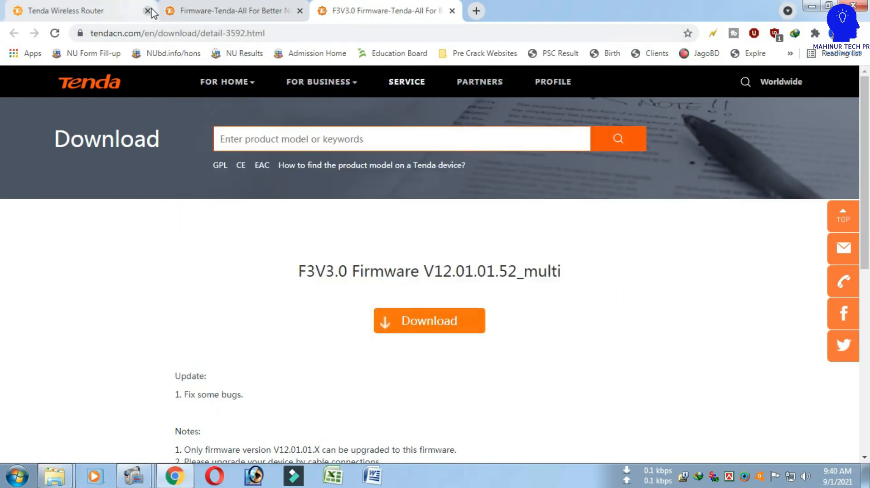
Upgrade the router's firmware with US_F3V3.0re_V12.01.01.52_multi_TDE01.bin from the Compressed folder in Downloads, confirming the device upgrade
click(117, 9)
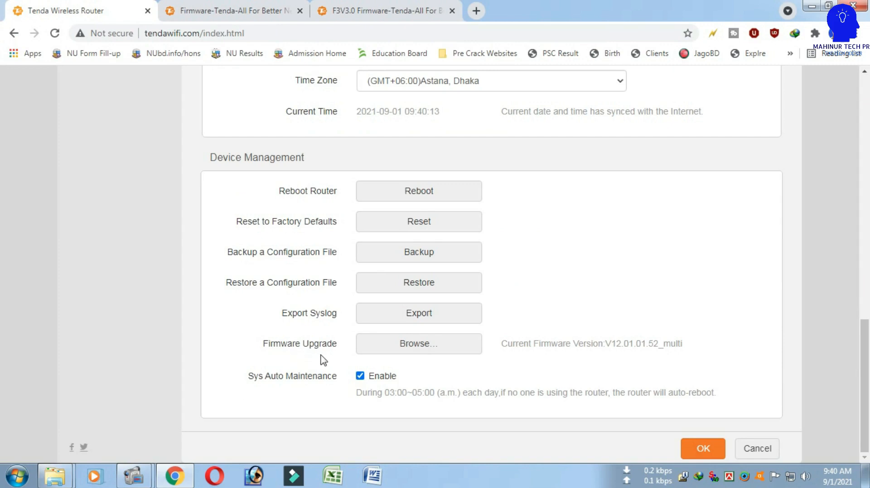
click(427, 344)
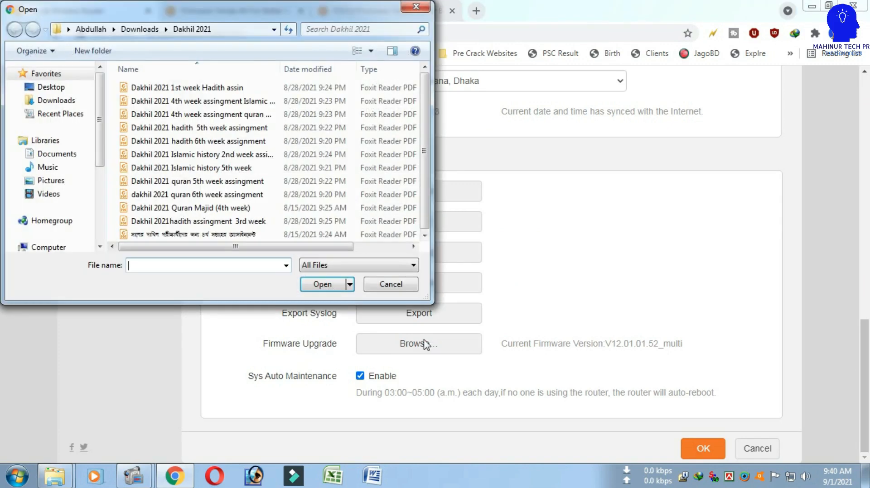
click(56, 101)
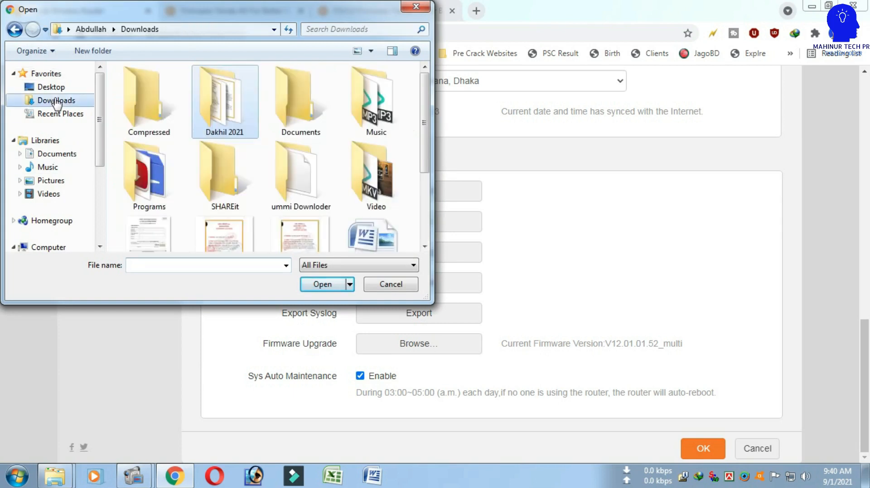
click(165, 111)
double_click(165, 111)
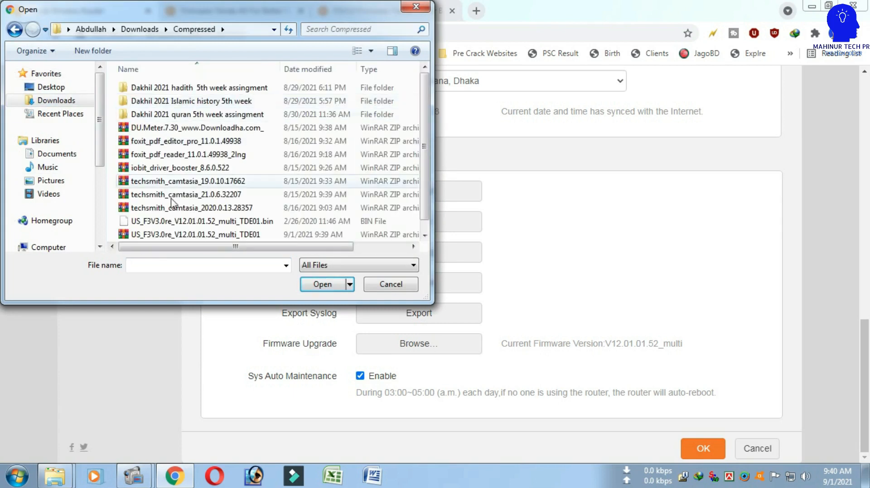
click(162, 223)
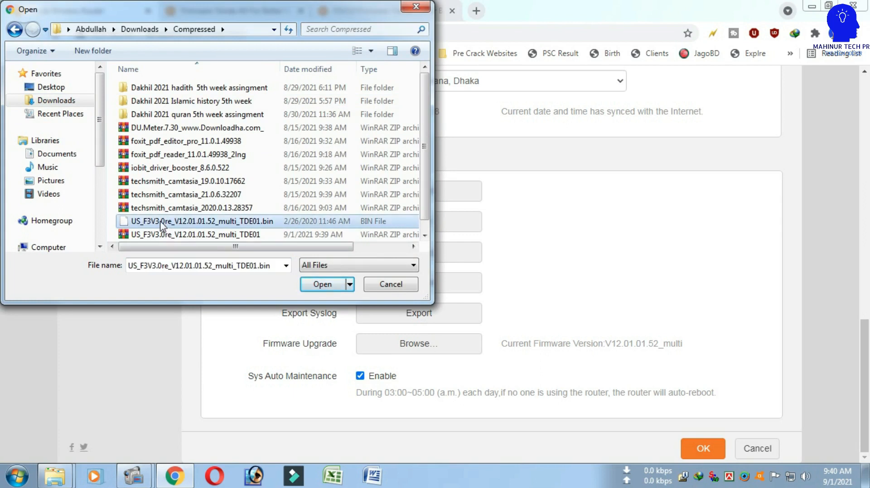
click(315, 285)
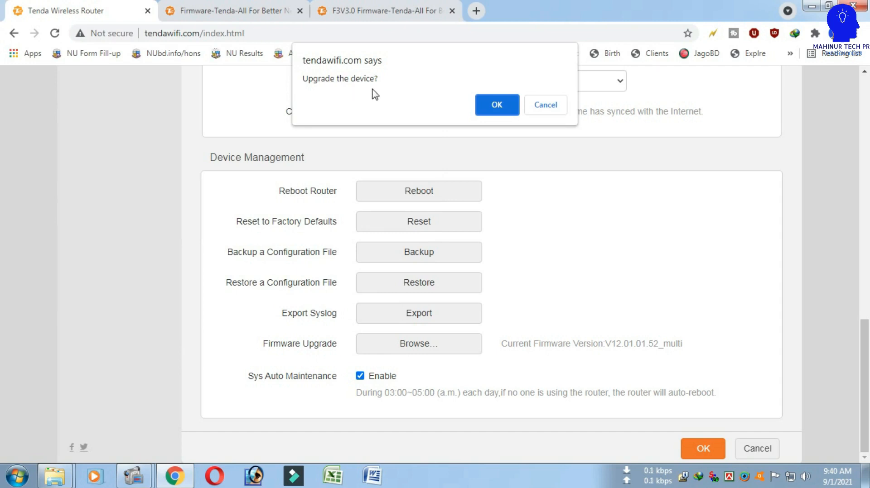
click(505, 106)
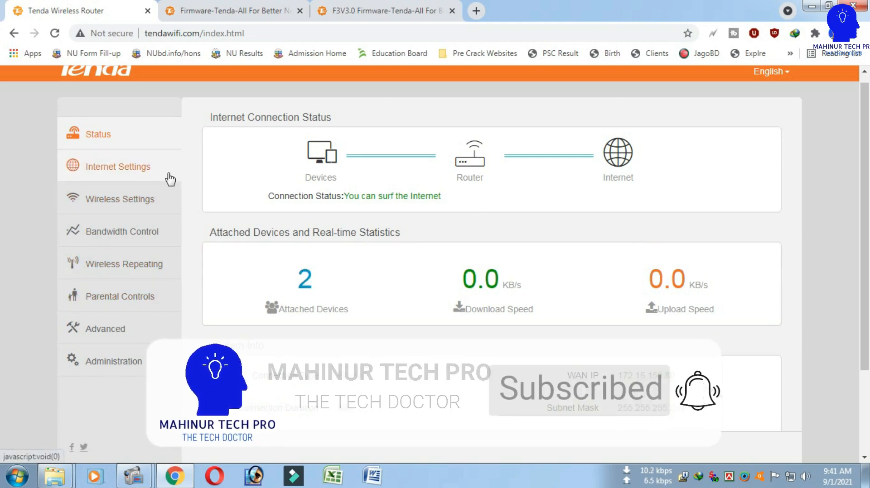
Review the router's connection status, Internet settings and wireless settings following the firmware upgrade
scroll(439, 287, down, 3)
scroll(301, 273, up, 3)
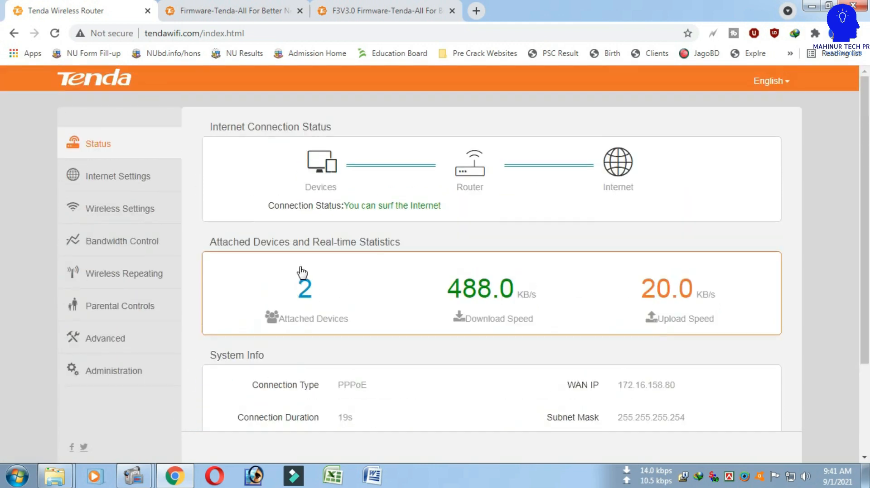
click(127, 180)
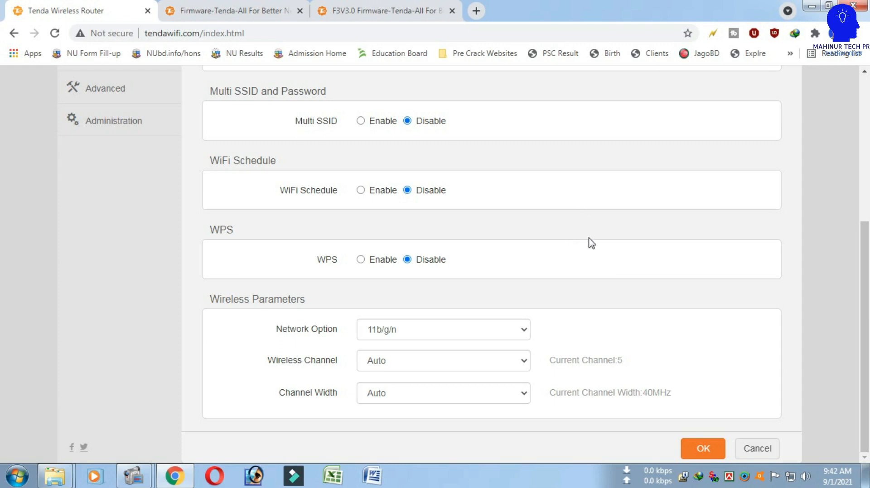
scroll(680, 322, up, 6)
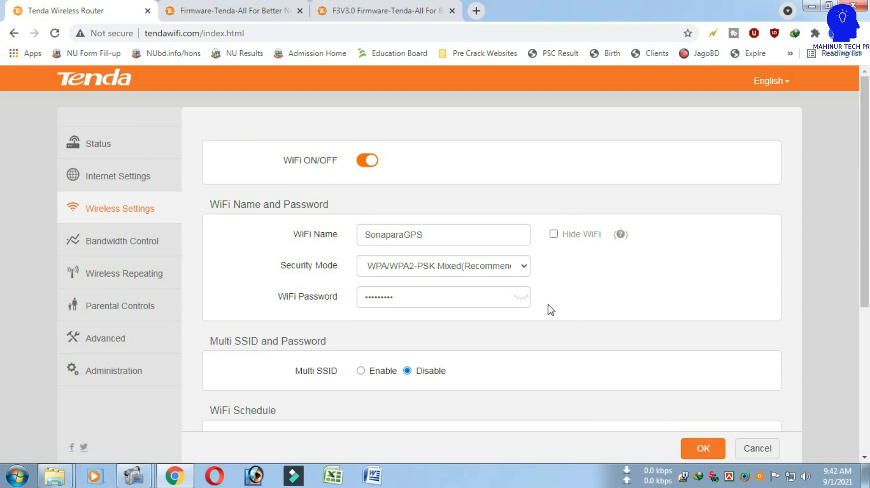
Try the Whitelist mode of the MAC address filter in the advanced settings and switch back to Blacklist
click(88, 335)
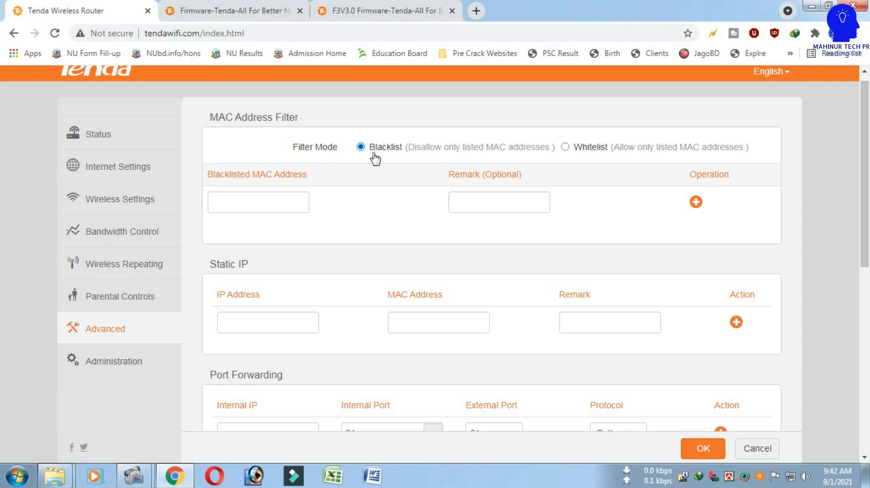
click(574, 150)
click(375, 149)
Check the current firmware version under Device Management in the administration settings, and return to the router's status page
click(102, 365)
scroll(673, 395, down, 10)
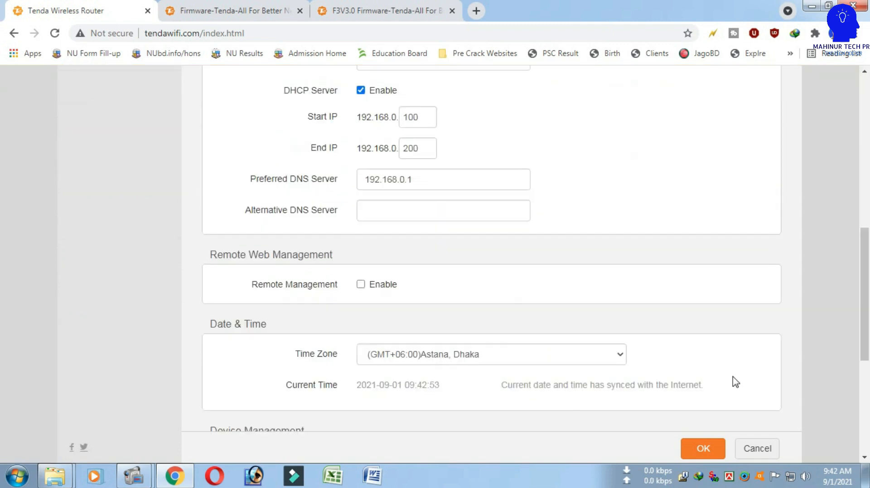
scroll(512, 403, down, 6)
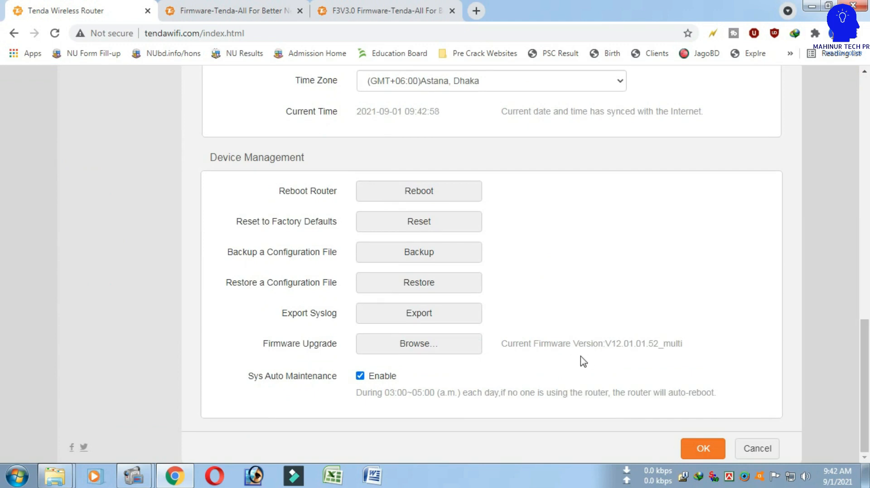
scroll(575, 361, up, 15)
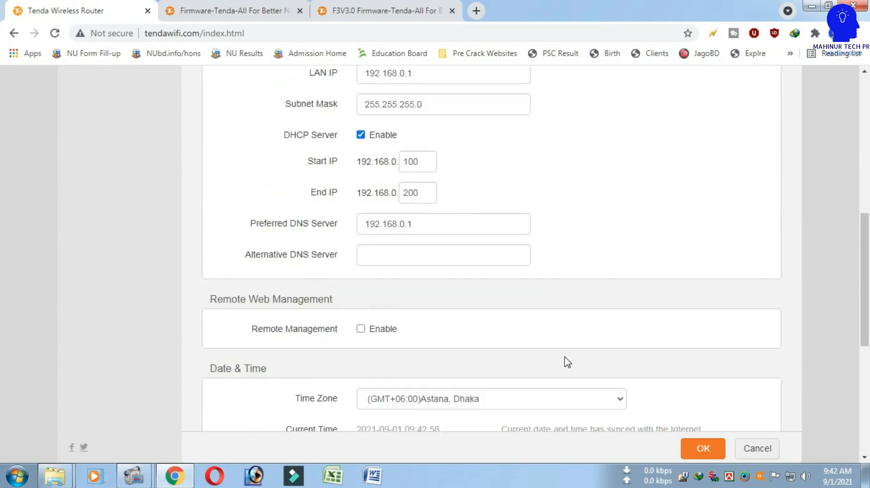
scroll(570, 361, up, 1)
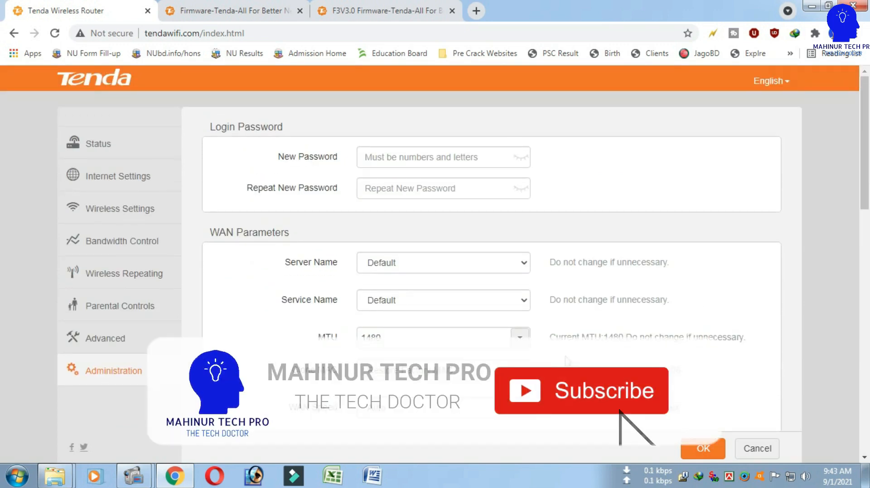
click(114, 150)
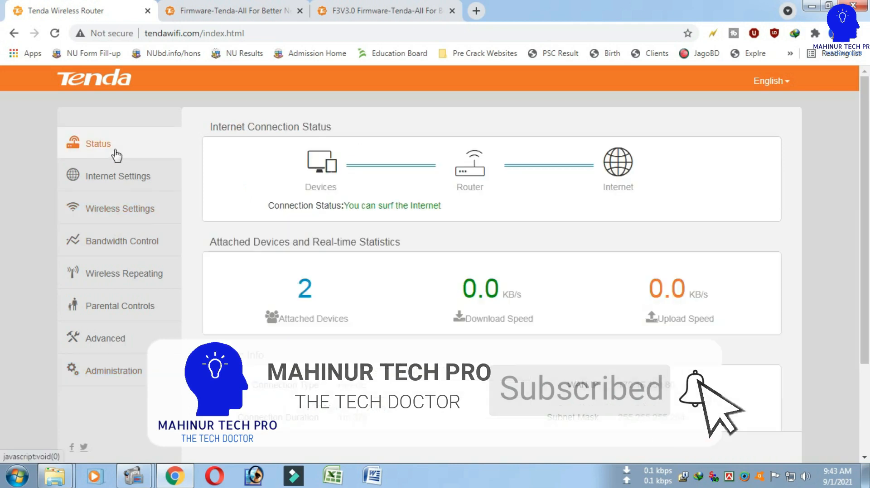